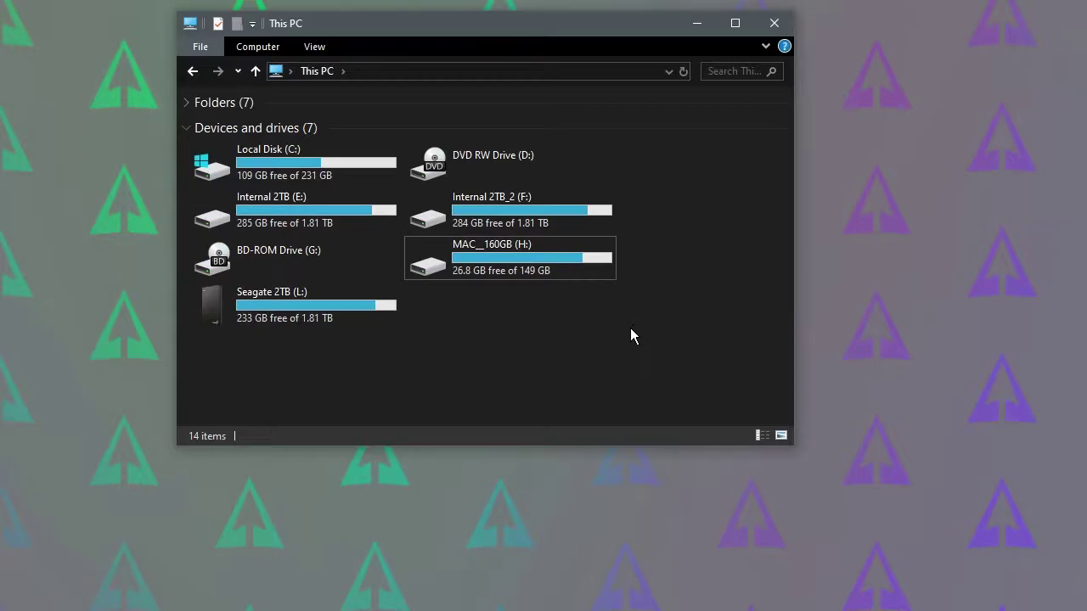
{"action": "right_click", "coordinate": [577, 266]}
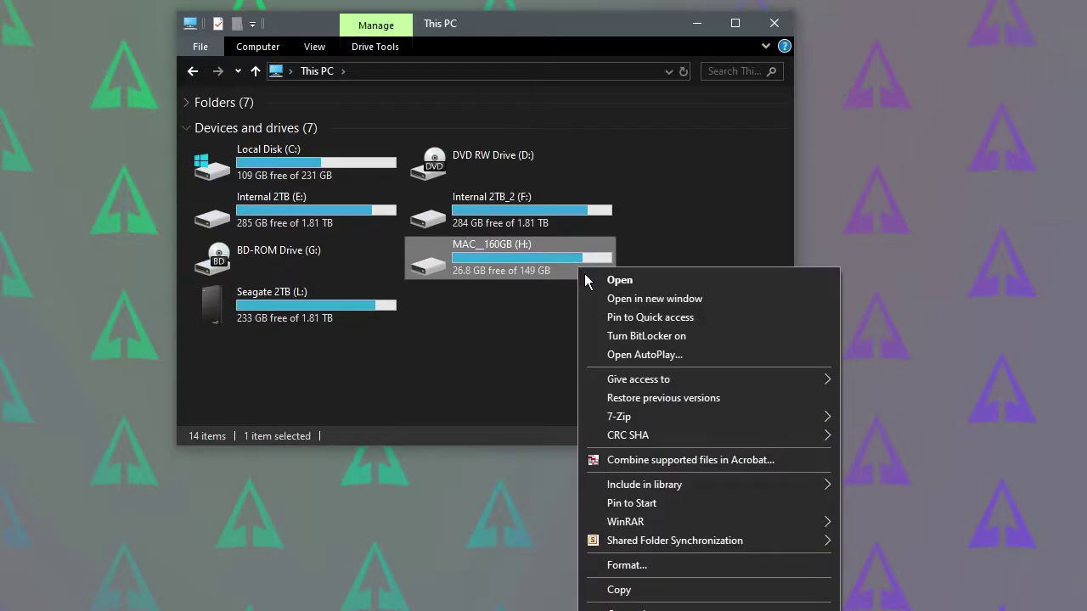
{"action": "left_click", "coordinate": [626, 565]}
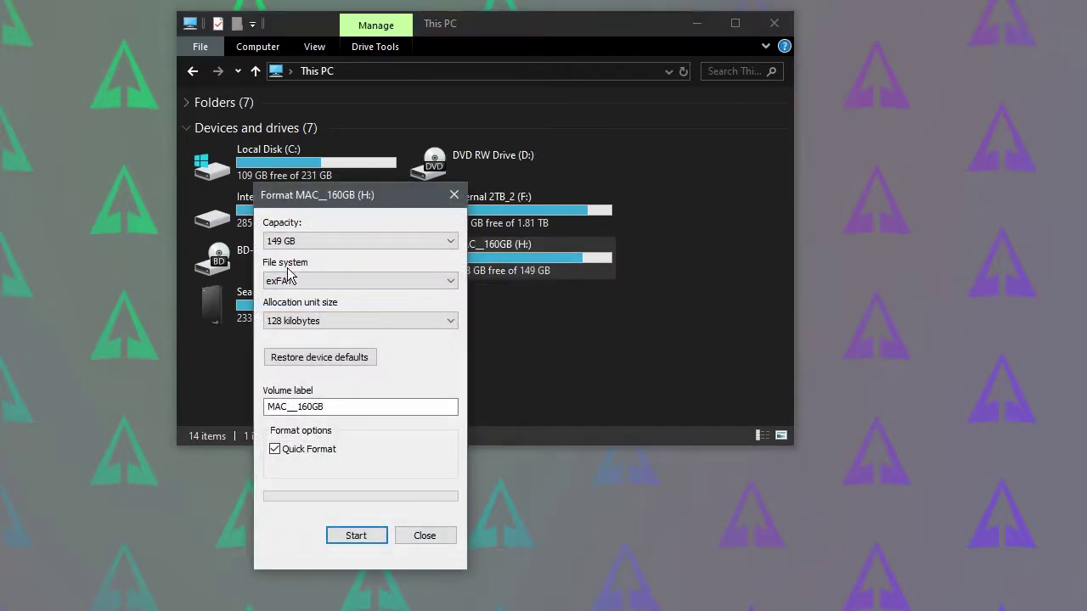
{"action": "left_click", "coordinate": [287, 281]}
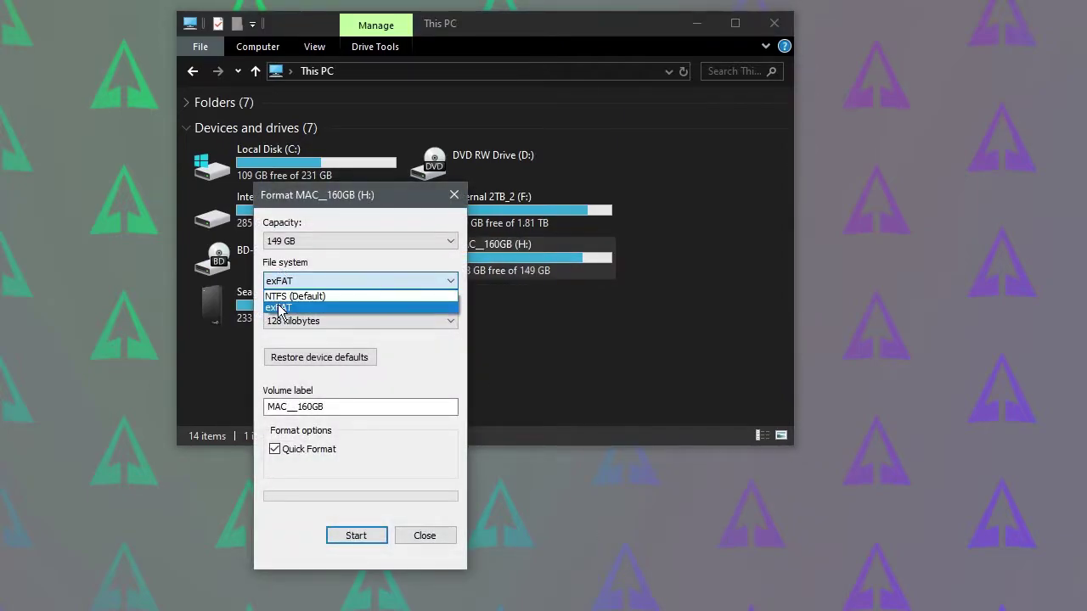
{"action": "left_click", "coordinate": [278, 308]}
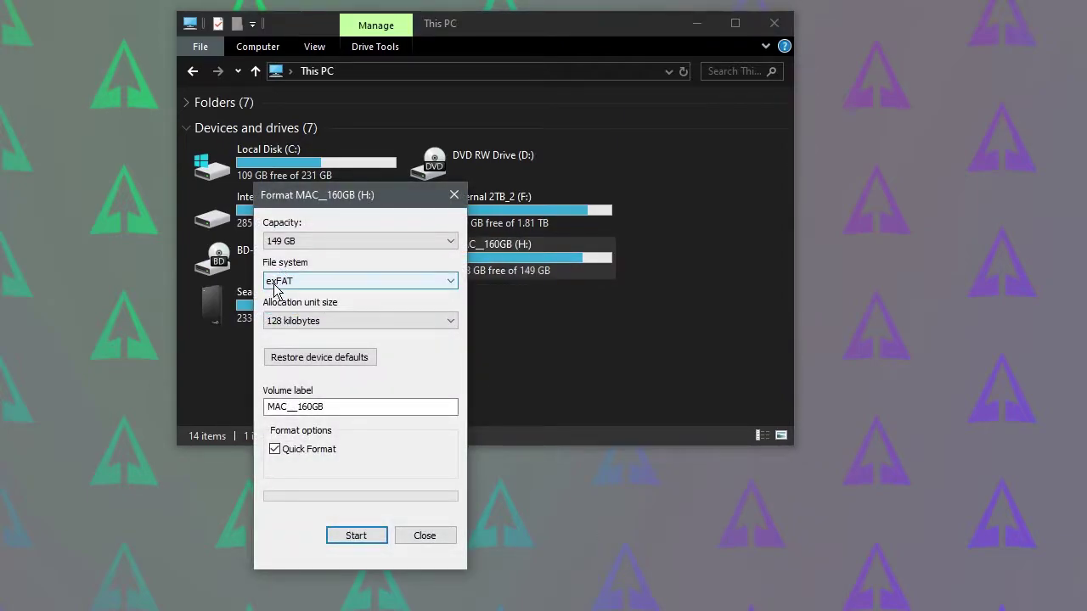
{"action": "left_click", "coordinate": [305, 327]}
{"action": "left_click", "coordinate": [307, 338]}
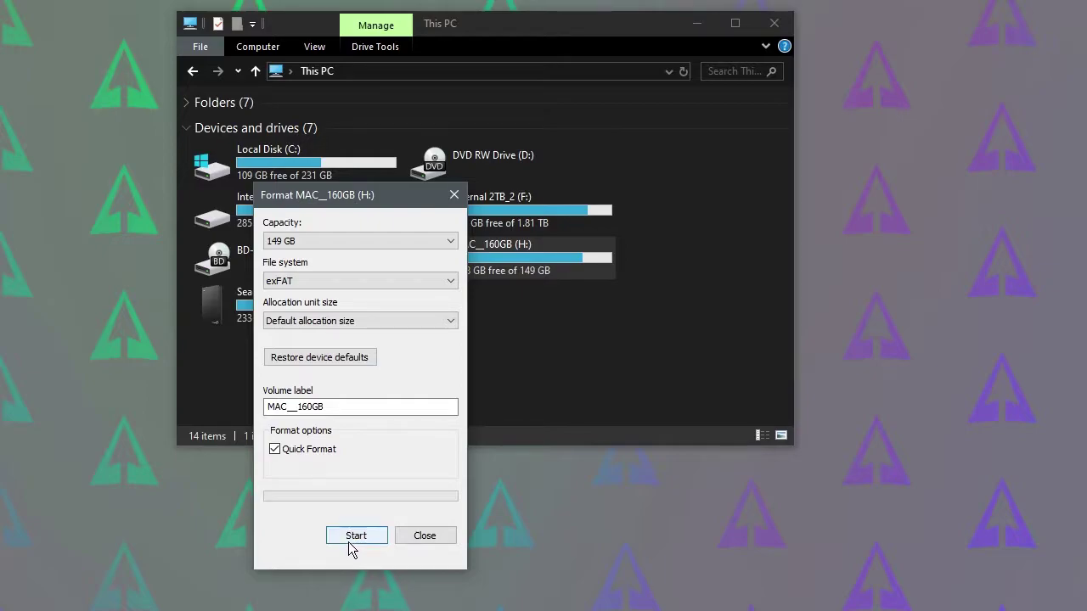
{"action": "left_click", "coordinate": [425, 535]}
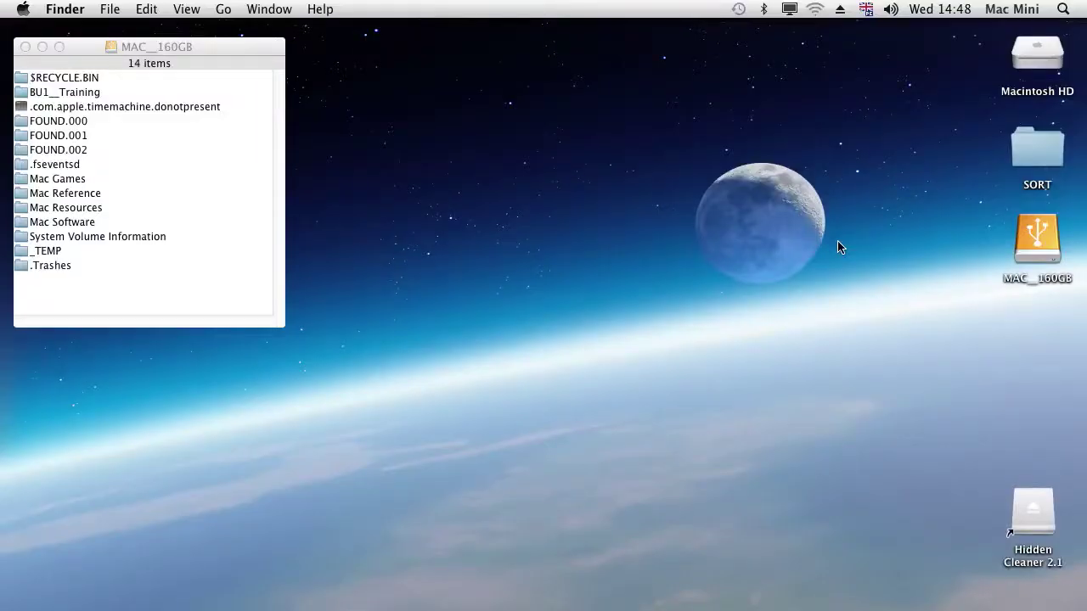
Open the MAC__160GB drive from the desktop in list view and enter BU1__Training.
{"action": "left_click", "coordinate": [1022, 229]}
{"action": "double_click", "coordinate": [1022, 230]}
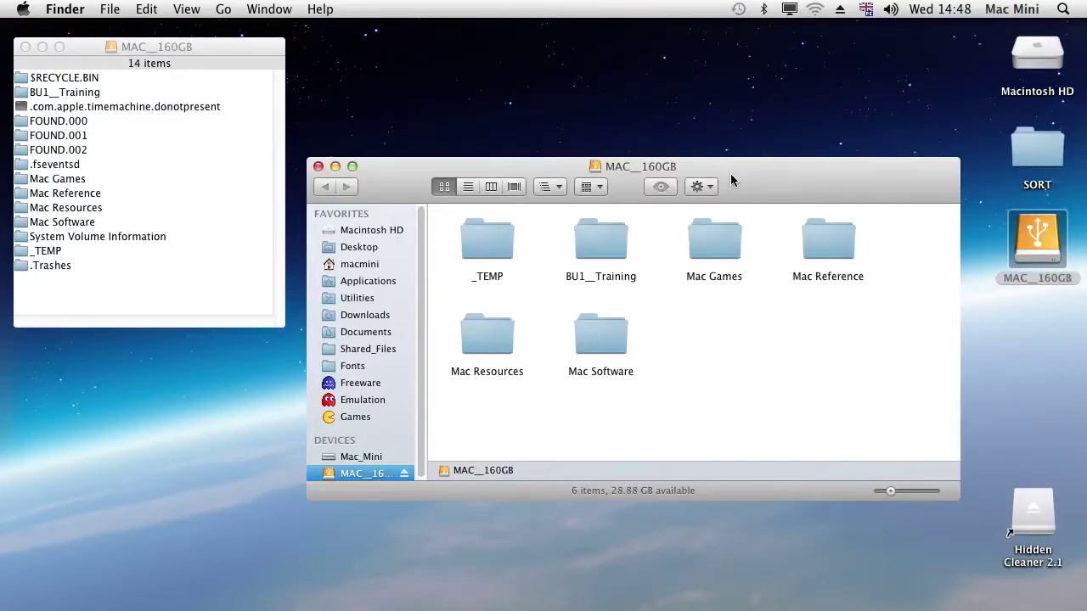
{"action": "left_click", "coordinate": [468, 186]}
{"action": "double_click", "coordinate": [467, 242]}
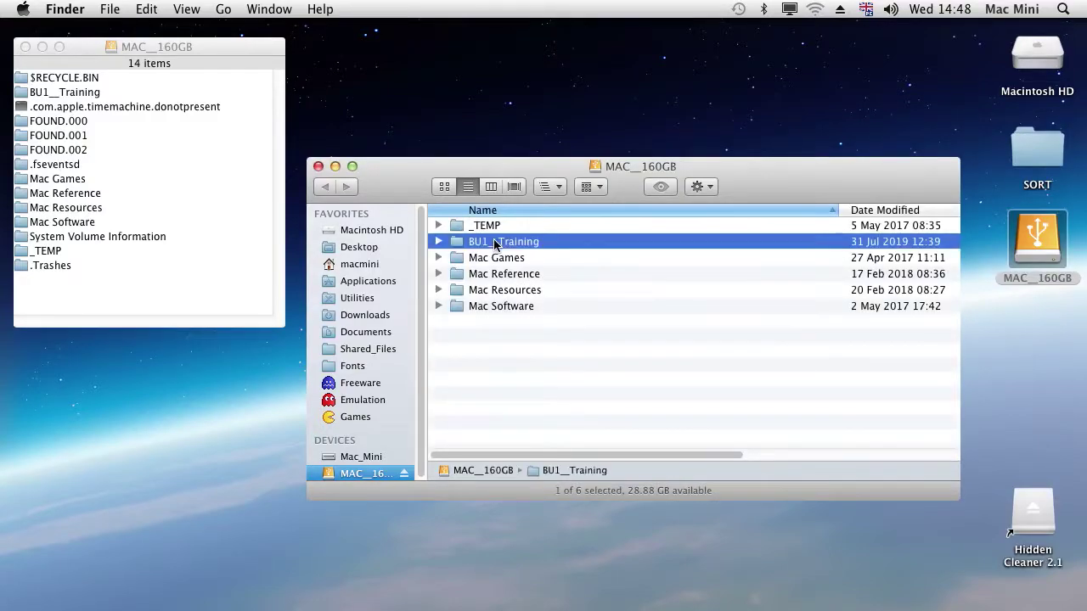
Try column and icon views, then open PDFs and text and select the Adobe folder.
{"action": "left_click", "coordinate": [487, 190]}
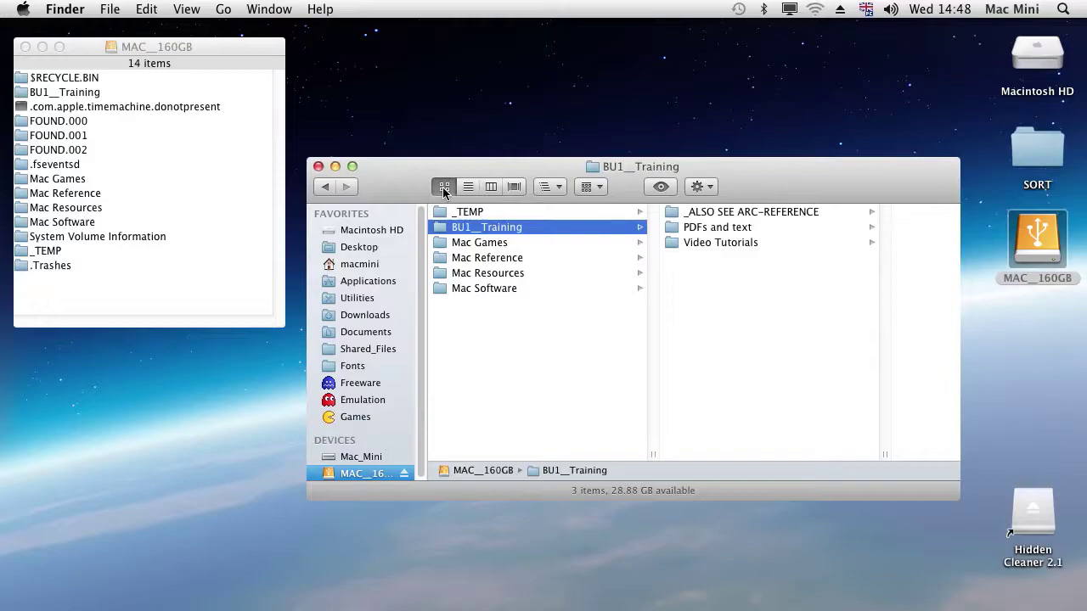
{"action": "left_click", "coordinate": [443, 187]}
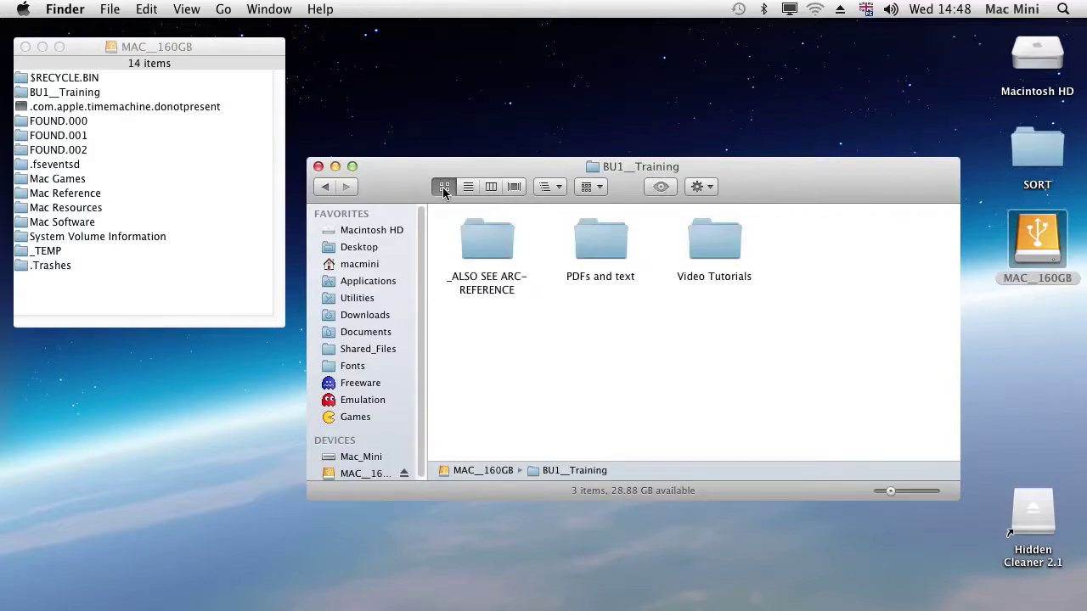
{"action": "double_click", "coordinate": [585, 231]}
{"action": "left_click", "coordinate": [585, 230]}
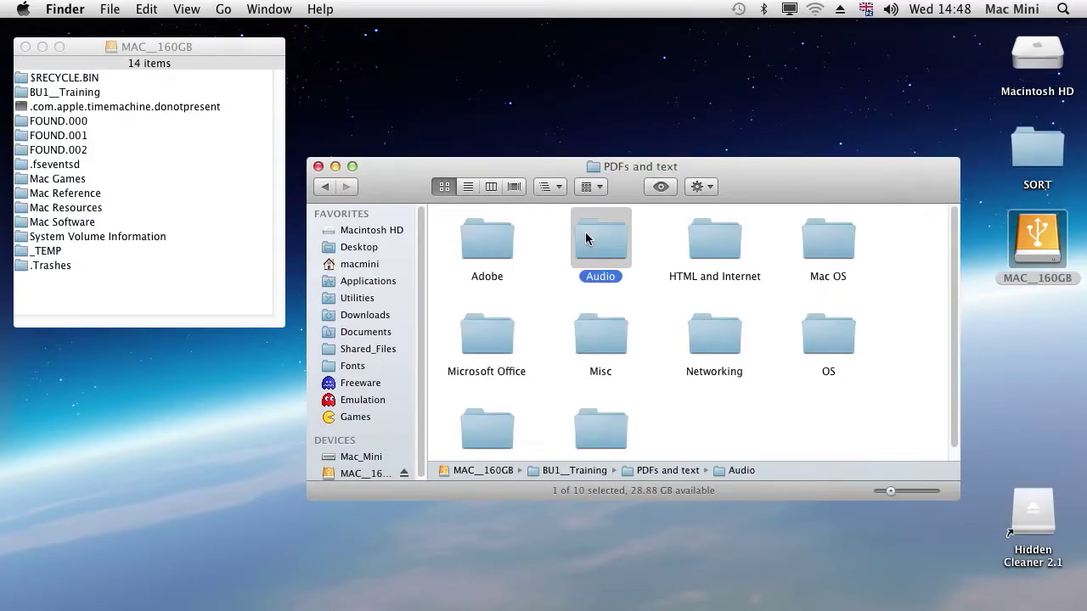
{"action": "key", "text": "Left"}
{"action": "left_click", "coordinate": [227, 48]}
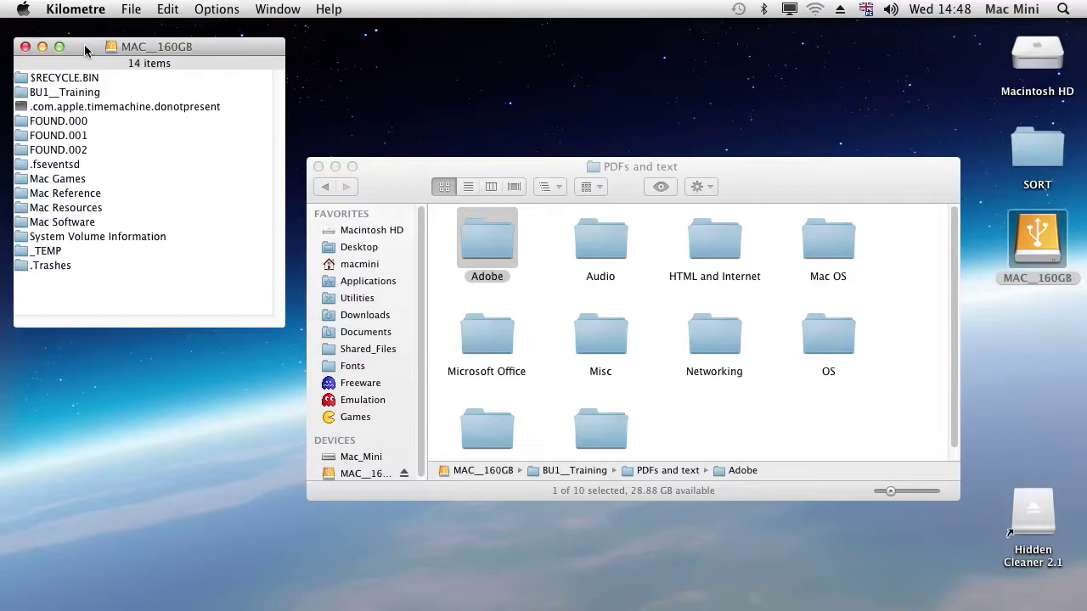
In Kilometre, open BU1__Training › PDFs and text and highlight its hidden .DS_Store file.
{"action": "double_click", "coordinate": [59, 93]}
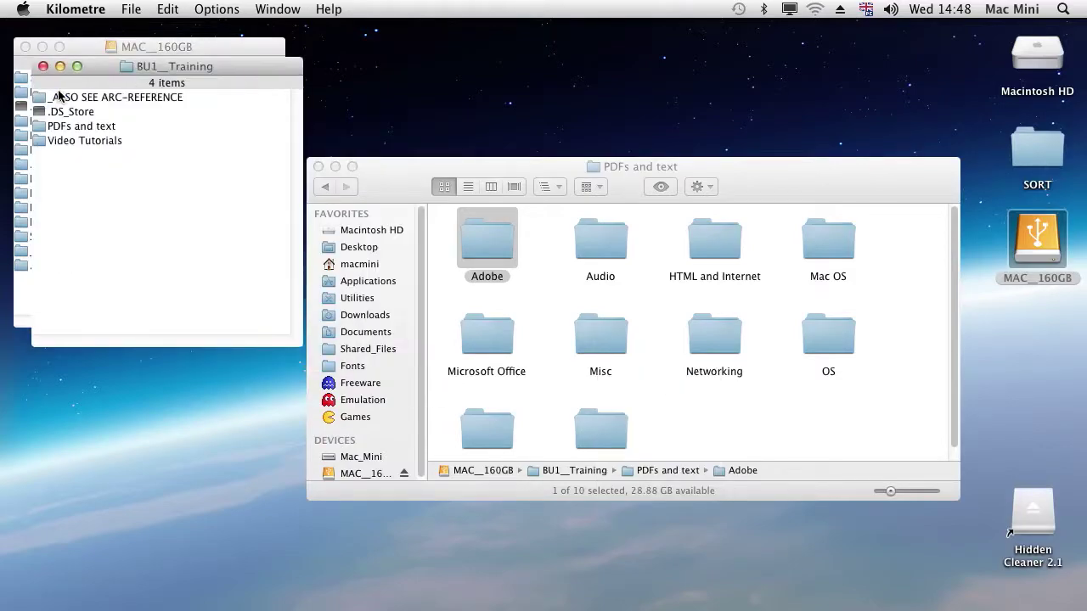
{"action": "double_click", "coordinate": [81, 127]}
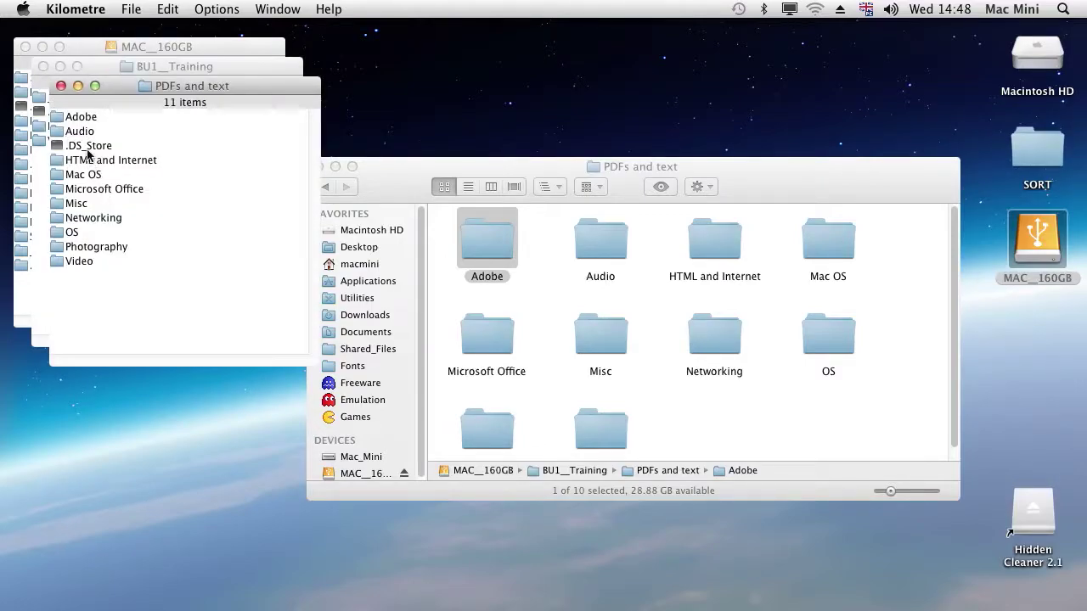
{"action": "left_click", "coordinate": [87, 148]}
{"action": "left_click", "coordinate": [157, 334]}
{"action": "left_click", "coordinate": [341, 167]}
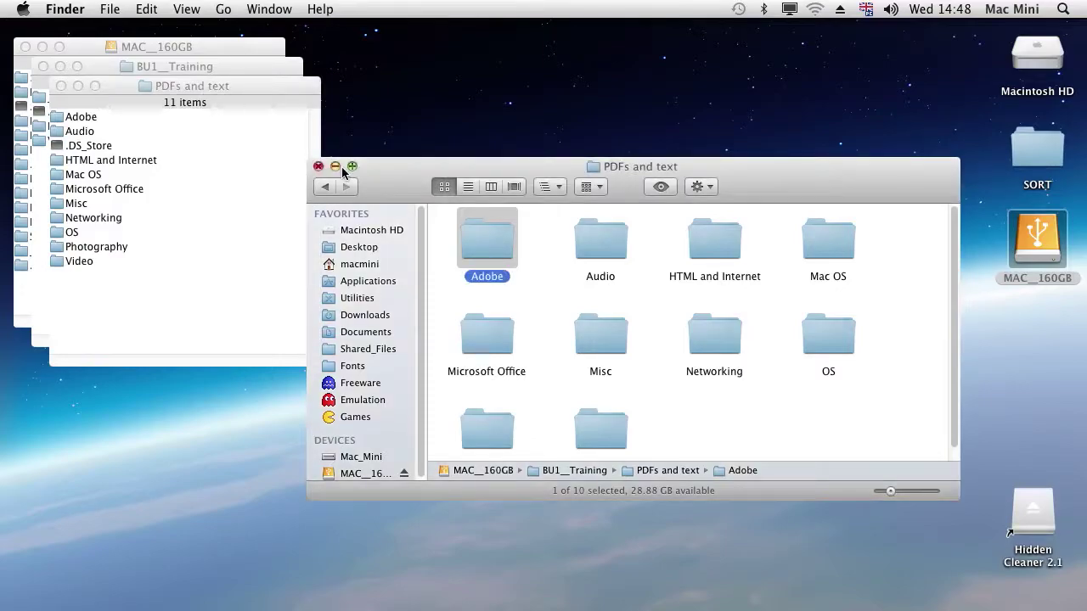
Close the Finder window and drag the MAC__160GB drive onto Hidden Cleaner 2.1.
{"action": "left_click", "coordinate": [335, 166]}
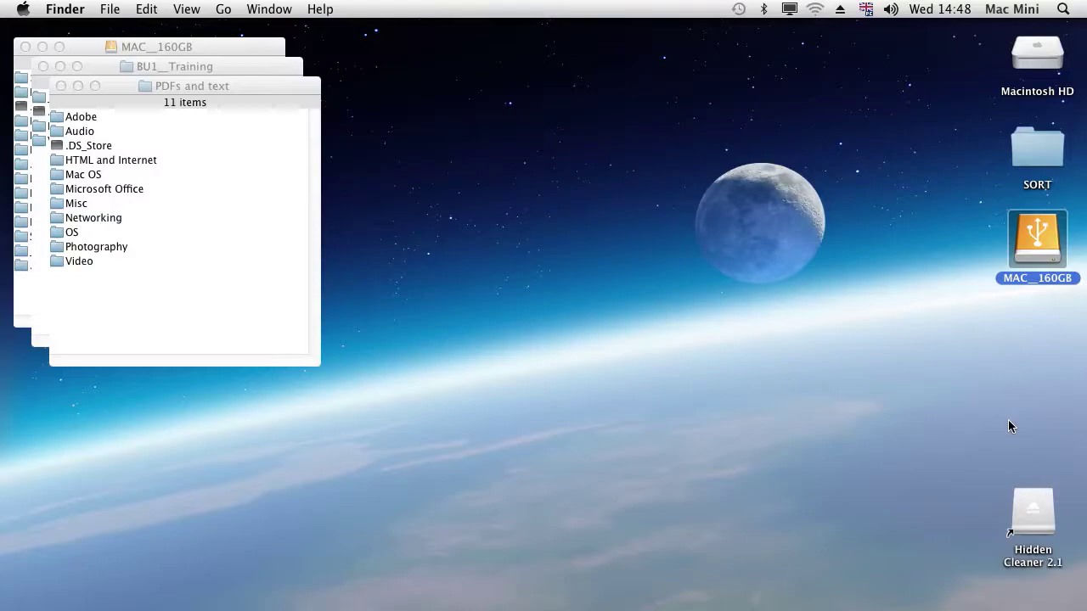
{"action": "left_click", "coordinate": [959, 267]}
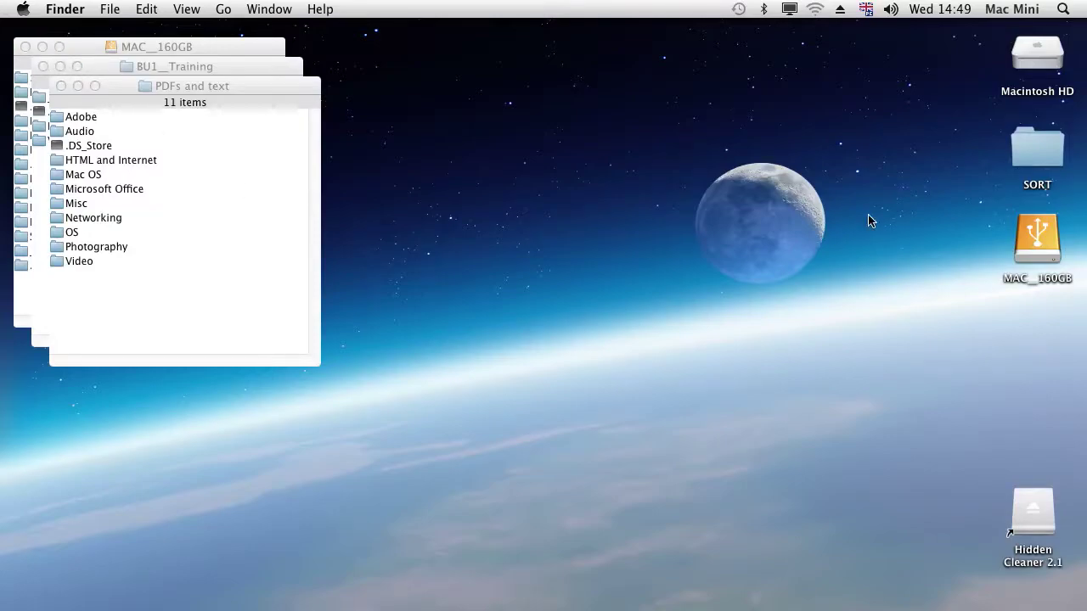
{"action": "left_click_drag", "start_coordinate": [1045, 246], "coordinate": [1037, 505]}
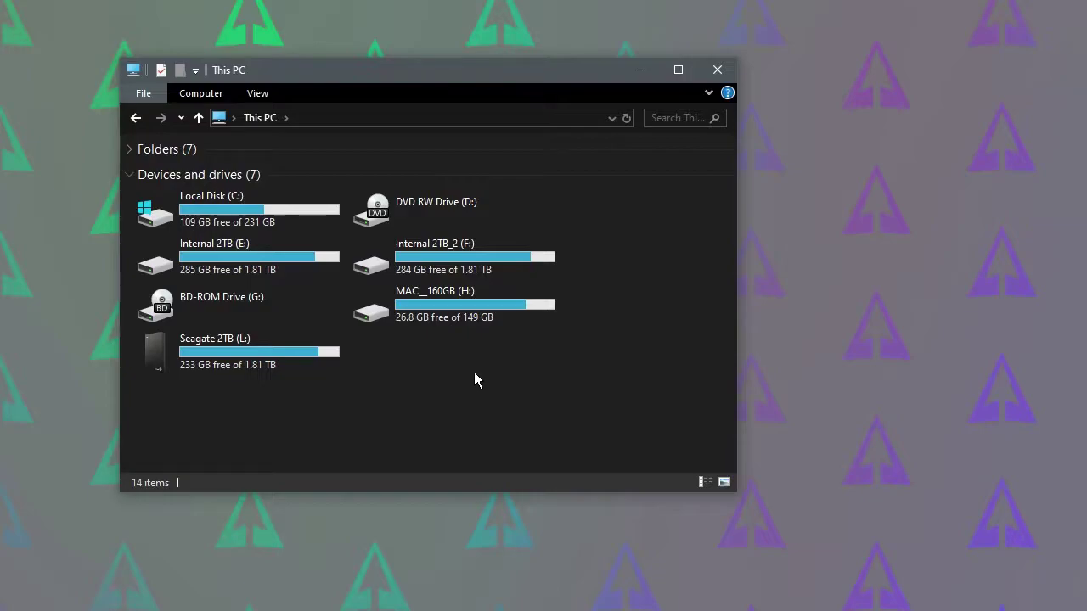
Open MAC__160GB (H:) and select its ._.DS_Store, .DS_Store and Time Machine dot-files.
{"action": "double_click", "coordinate": [498, 307]}
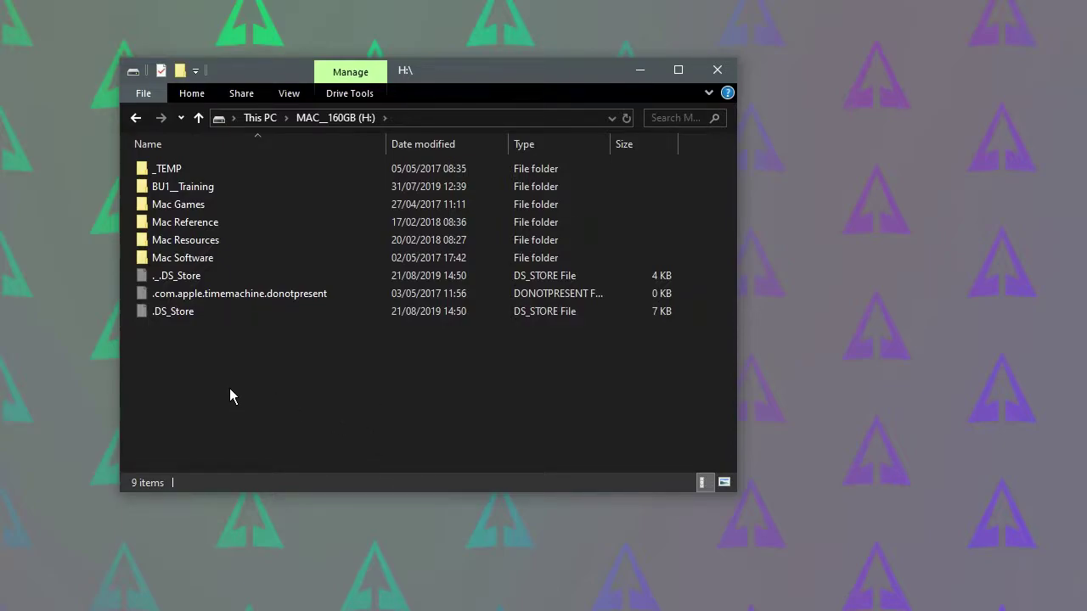
{"action": "left_click_drag", "start_coordinate": [233, 376], "coordinate": [175, 276]}
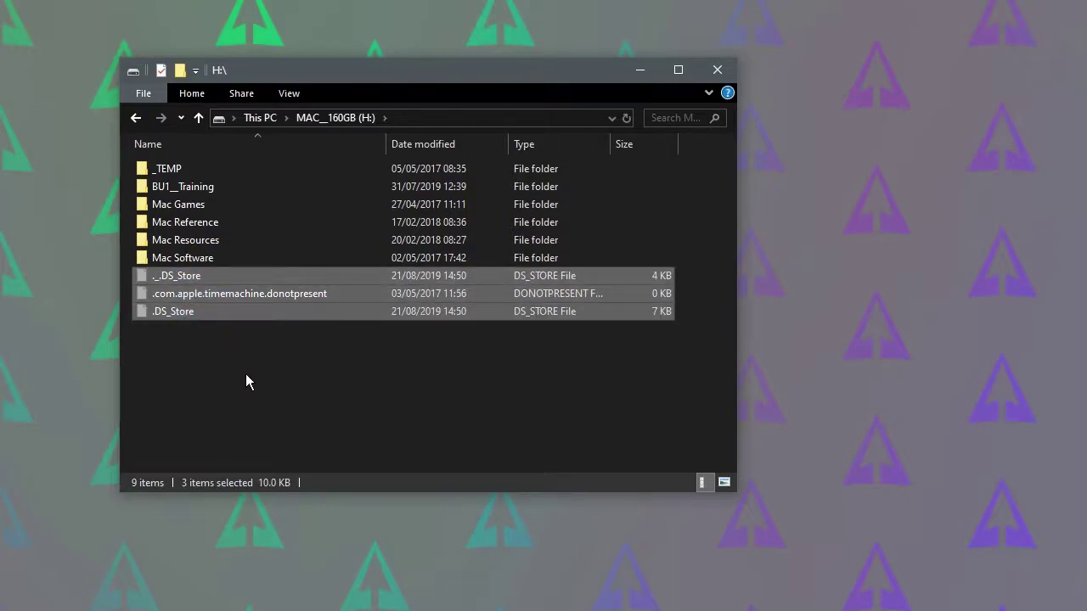
{"action": "left_click", "coordinate": [244, 401]}
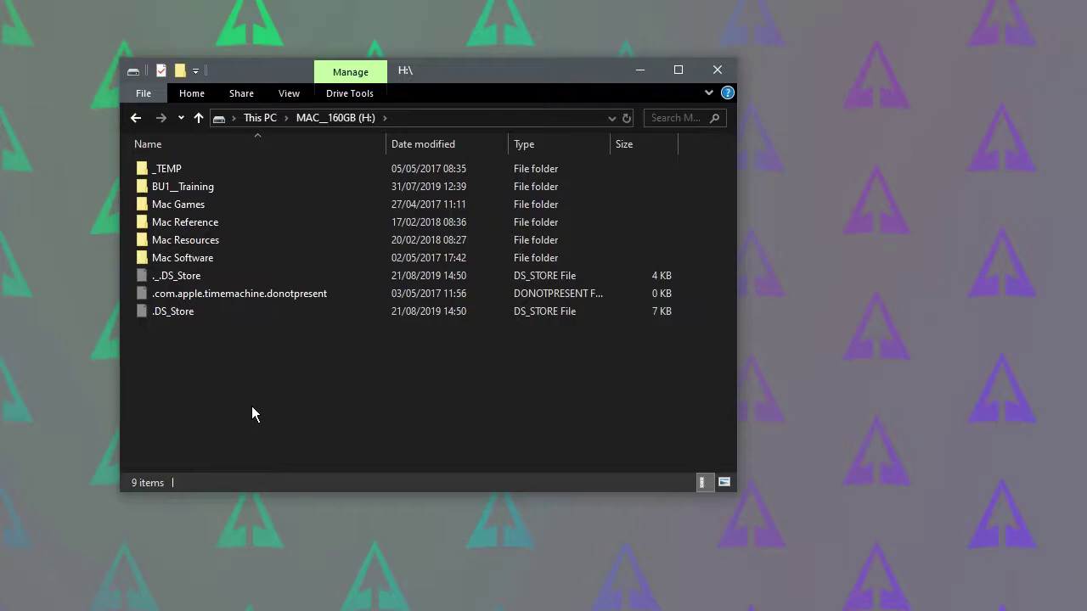
{"action": "left_click_drag", "start_coordinate": [176, 345], "coordinate": [195, 280]}
{"action": "left_click", "coordinate": [212, 398]}
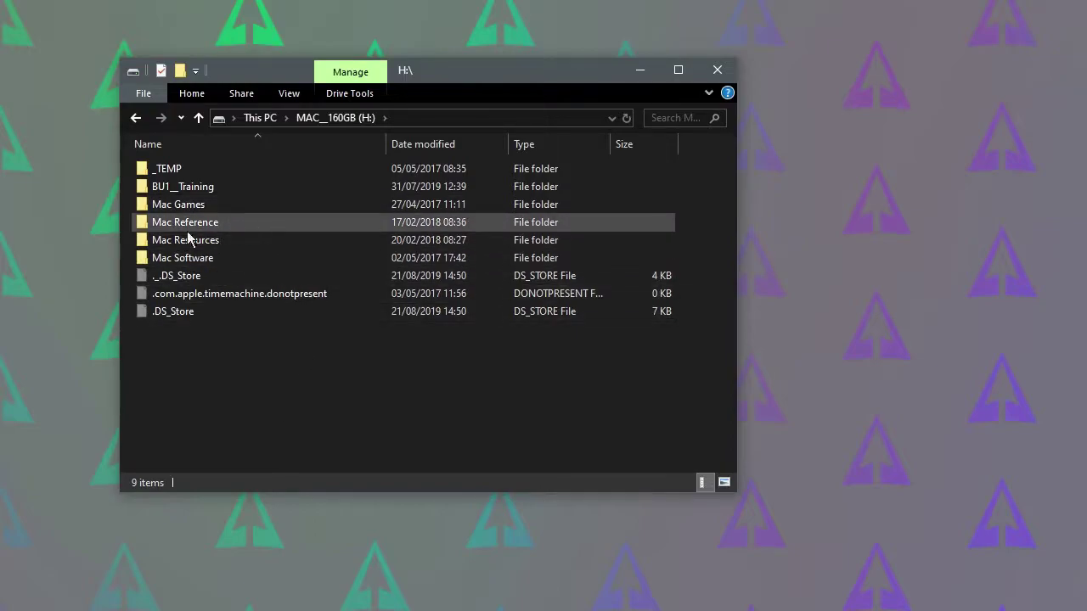
Open BU1__Training › PDFs and text on H:, showing 10 subfolders with no hidden files.
{"action": "double_click", "coordinate": [217, 187]}
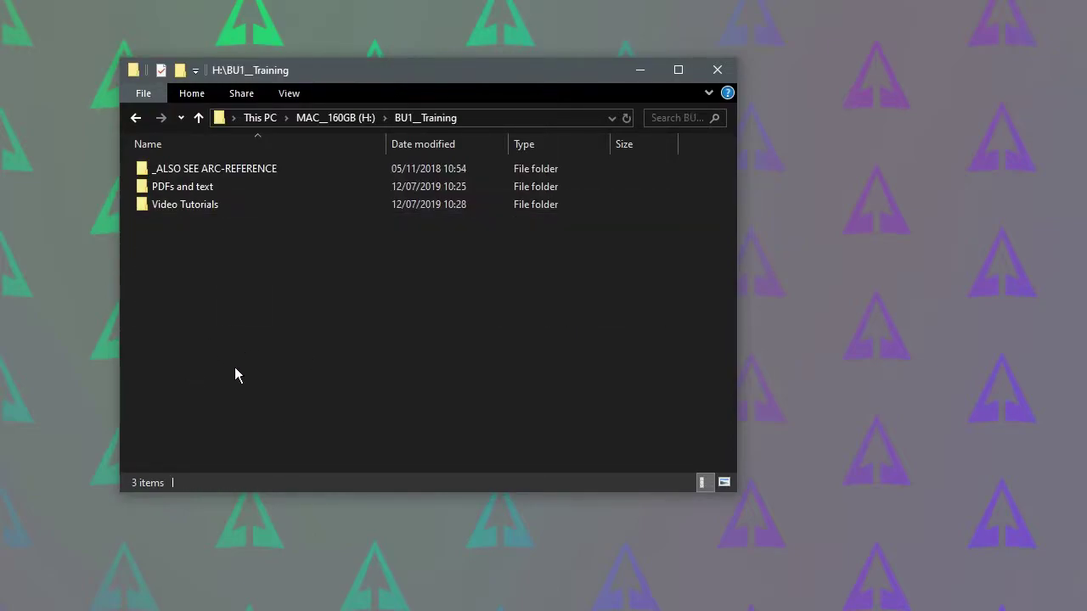
{"action": "double_click", "coordinate": [190, 187]}
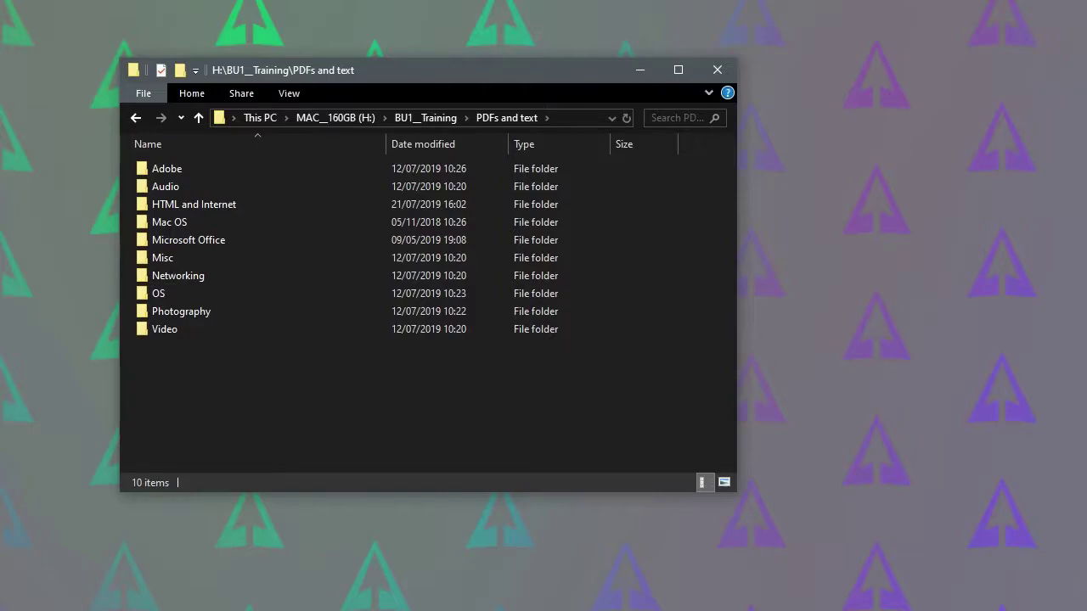
Switch to Firefox and follow the archived Back O Mattick Hidden Cleaner v2.1 download link.
{"action": "key", "text": "alt+Tab"}
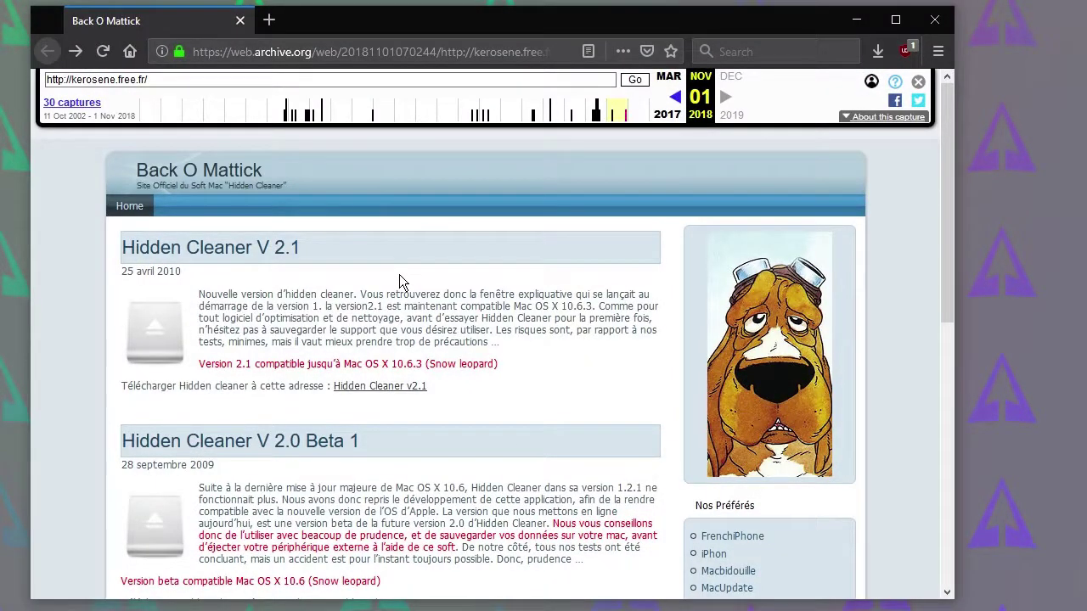
{"action": "left_click", "coordinate": [279, 52]}
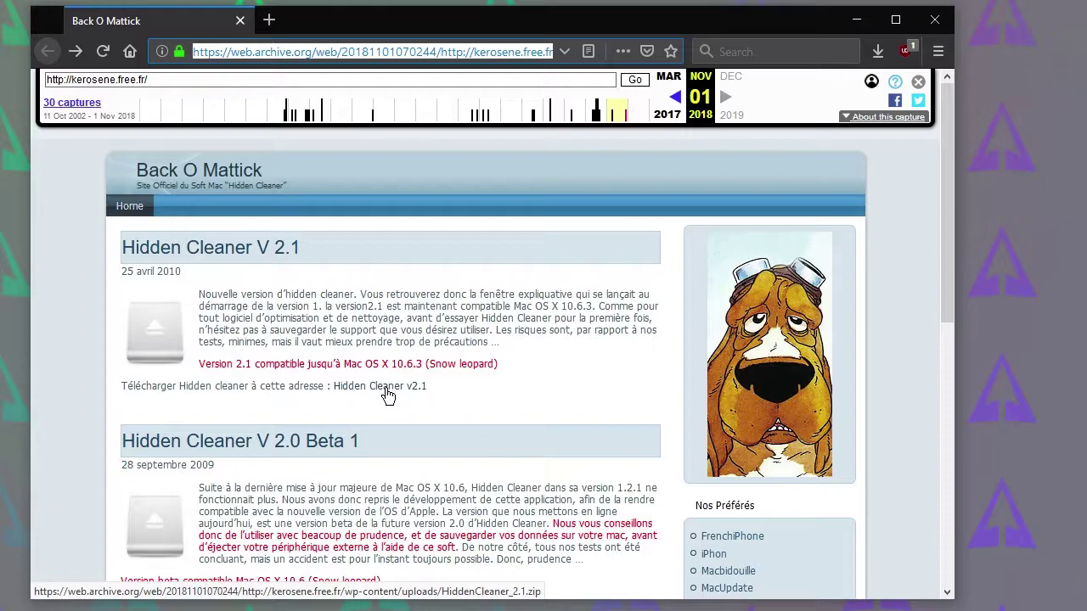
{"action": "left_click", "coordinate": [383, 392]}
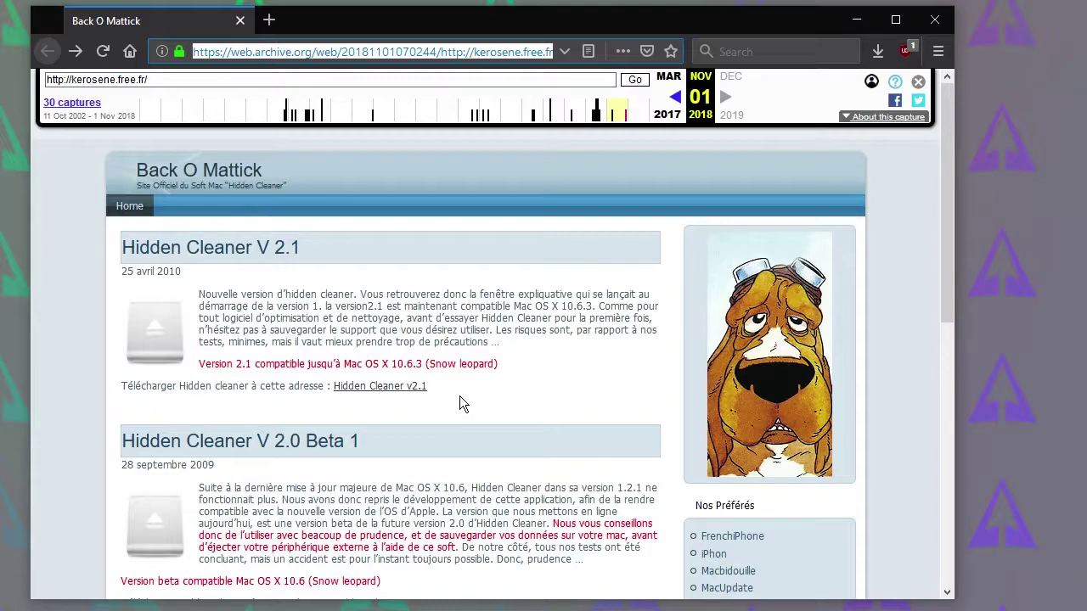
Minimize Firefox to return to the PDFs and text folder listing in File Explorer.
{"action": "left_click", "coordinate": [857, 18]}
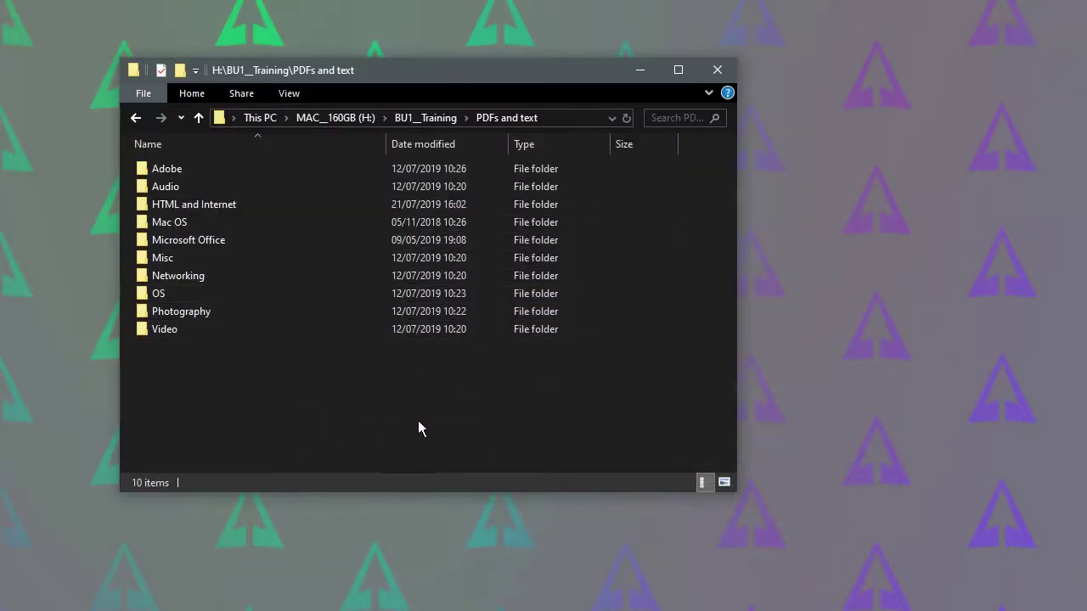